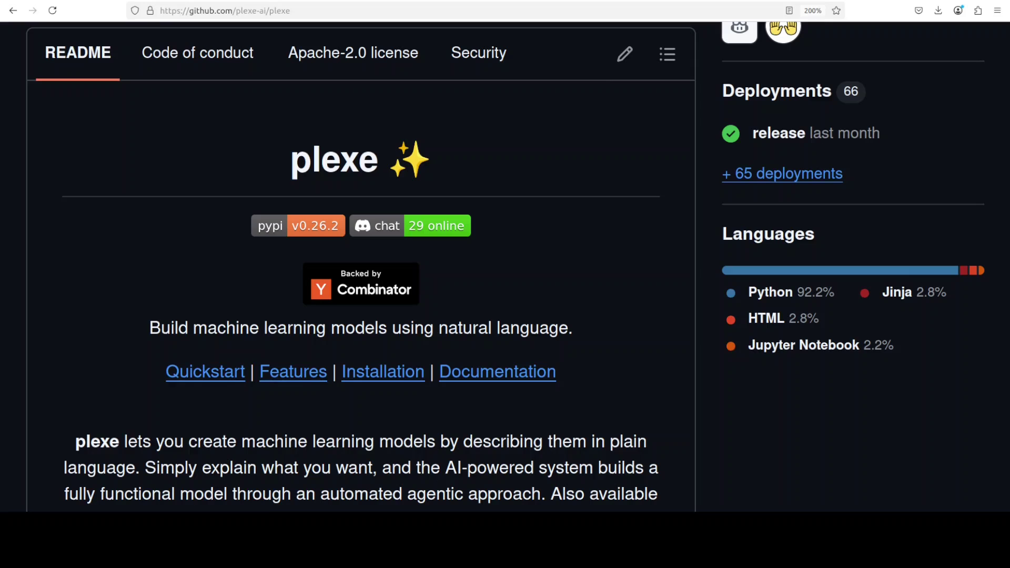
Bring up the massedcompute.com homepage offering cloud GPU and CPU instances
left_click(7, 107)
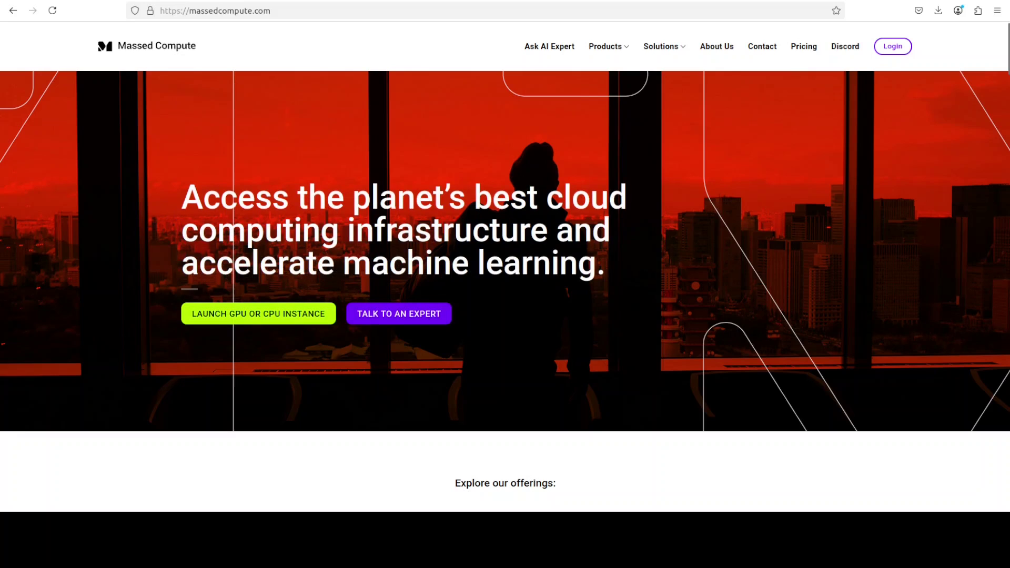
Run 'conda create -n ai python=3.10 -y && conda activate ai' in the terminal
left_click(16, 120)
right_click(517, 146)
left_click(554, 182)
key("Return")
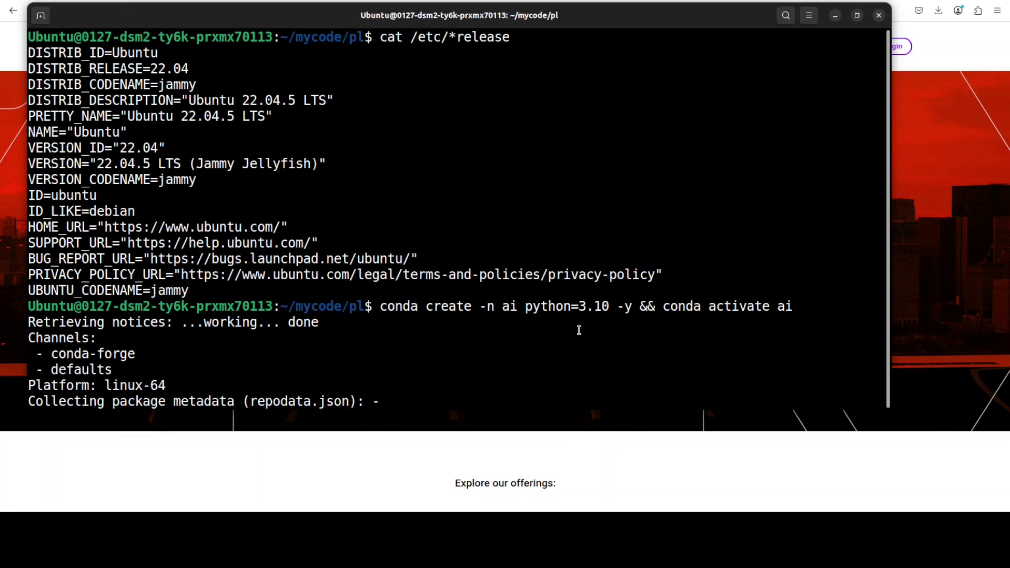
left_click(216, 3)
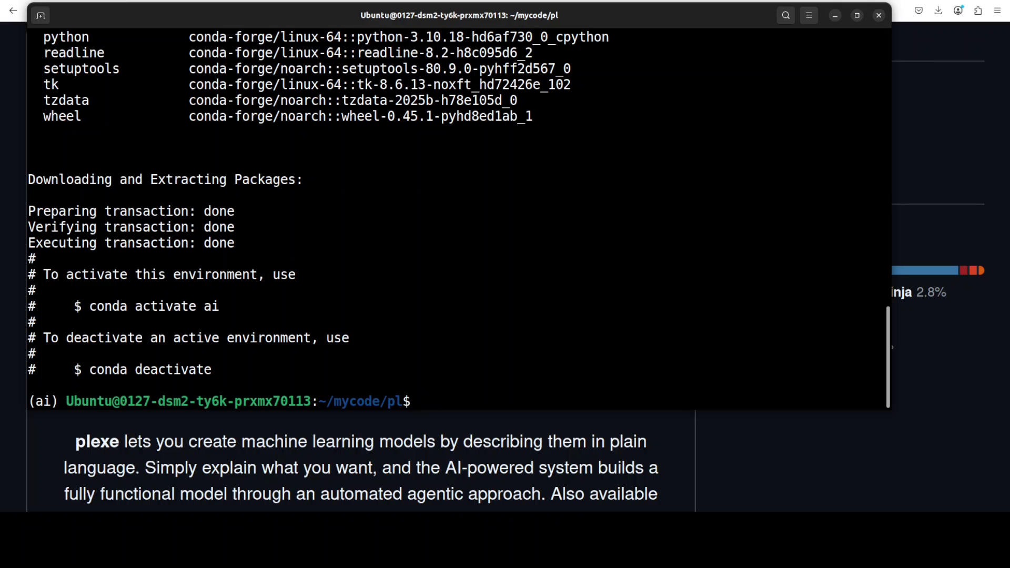
On a cleared screen, install "plexe[all]" with pip into the ai environment
key("ctrl+l")
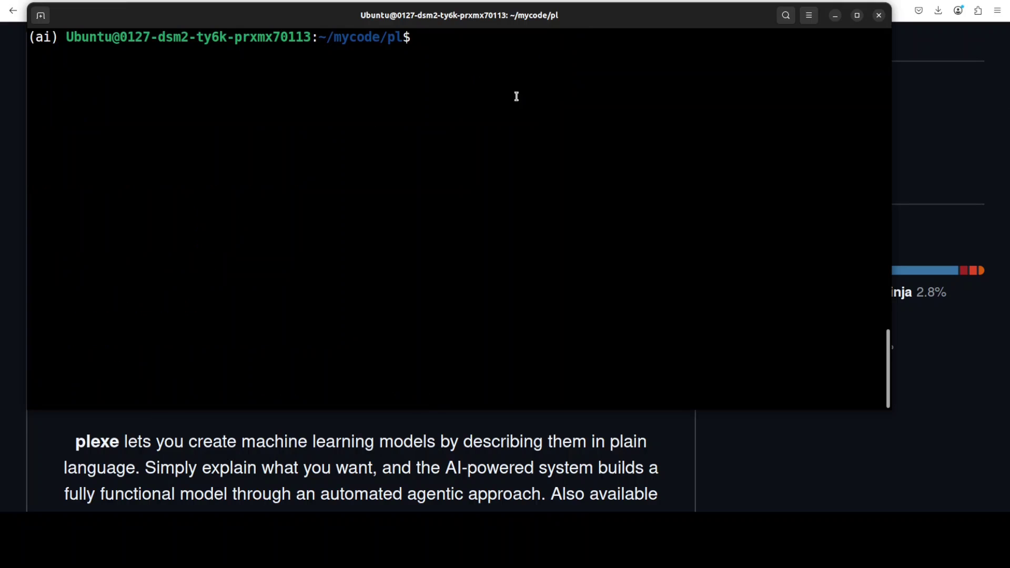
right_click(398, 77)
left_click(424, 114)
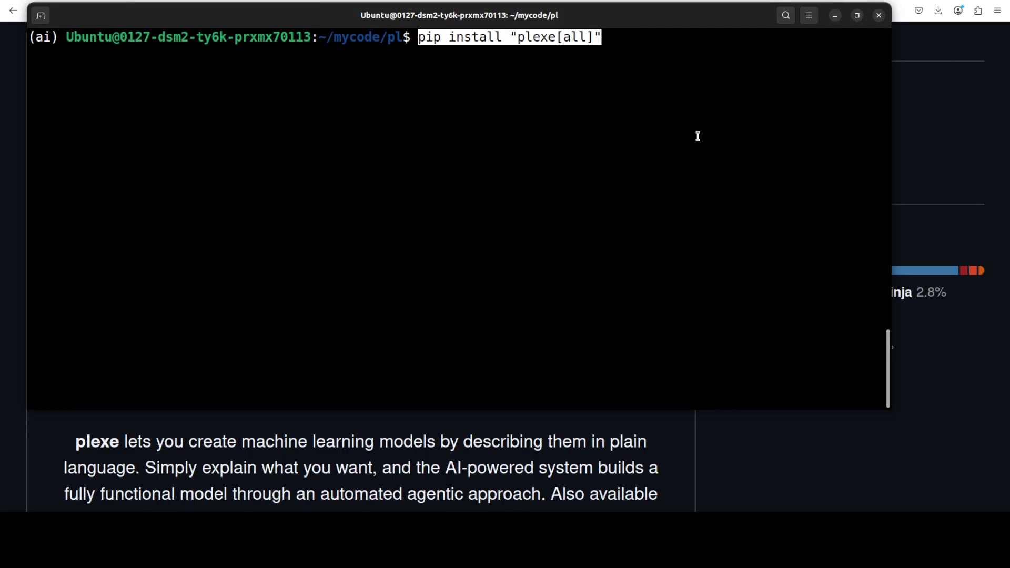
key("Return")
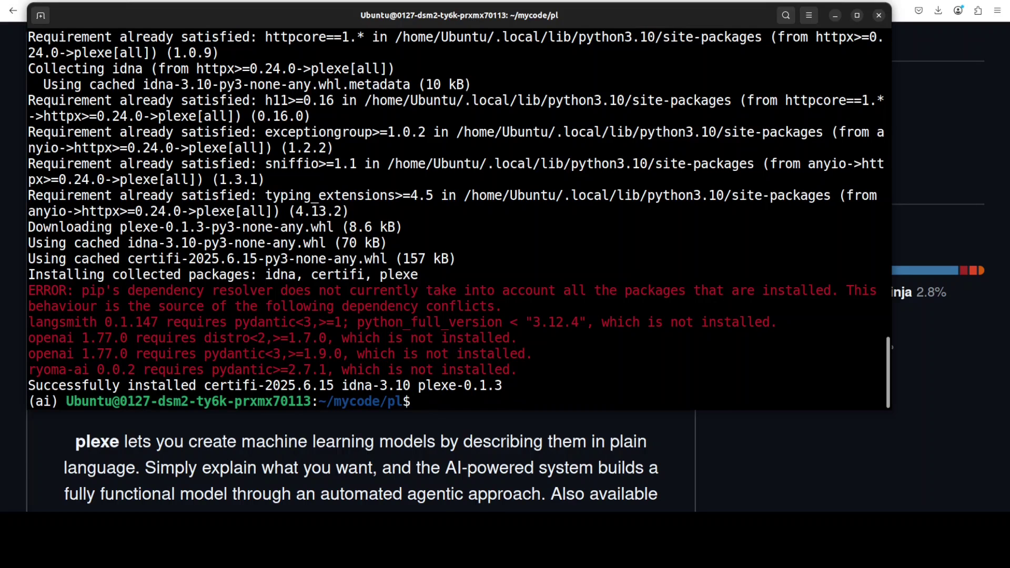
Paste the OPENAI_API_KEY export command on a cleared screen, then erase it
key("ctrl+l")
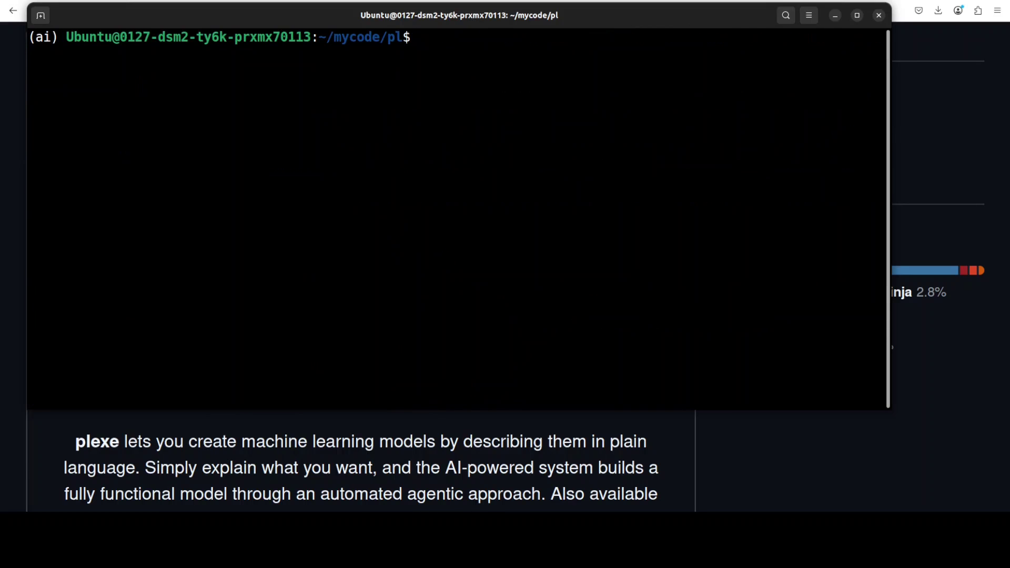
right_click(310, 108)
left_click(349, 142)
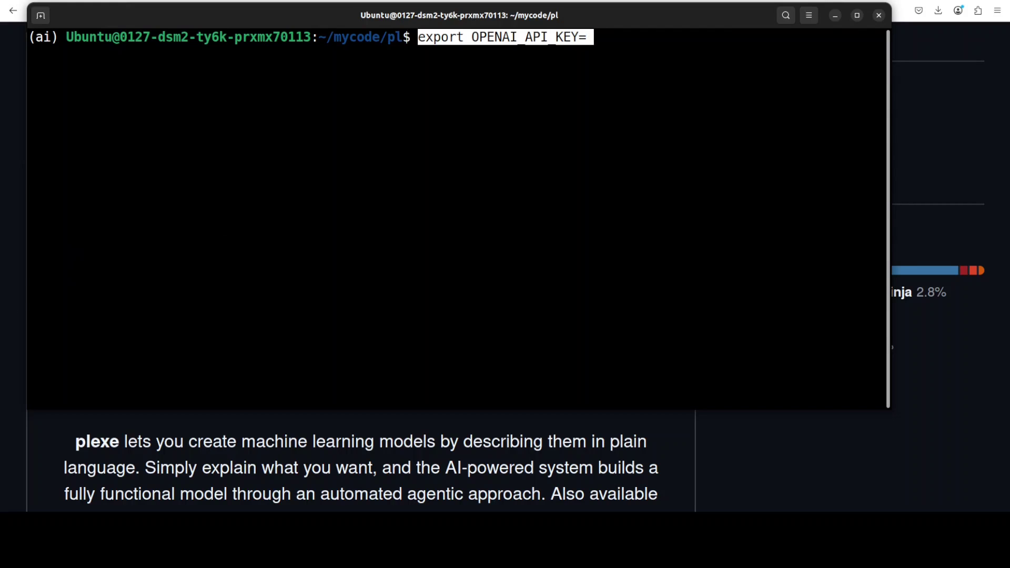
key("ctrl+u")
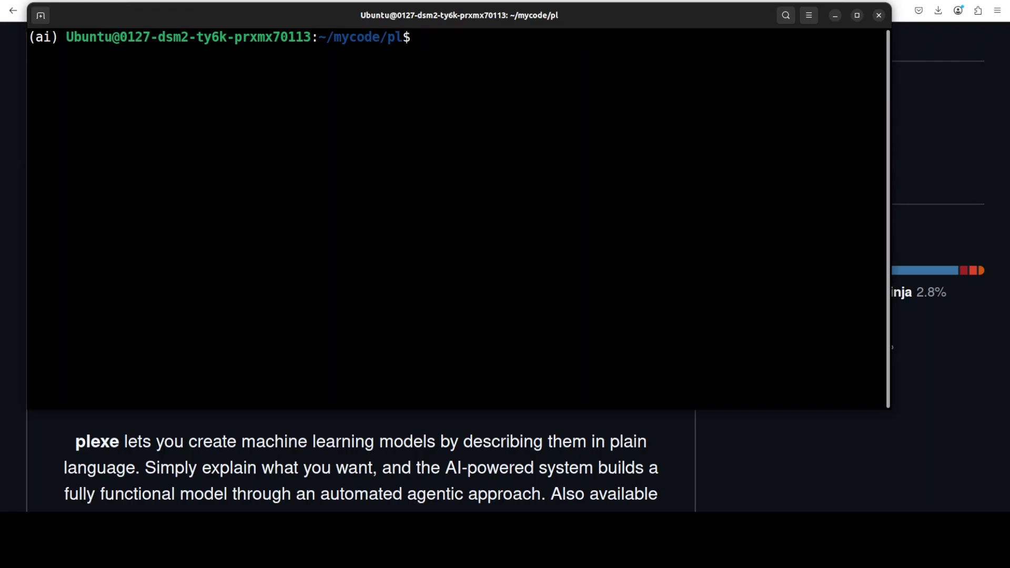
Dismiss the 'There is an available update' notice over app.py
left_click(17, 144)
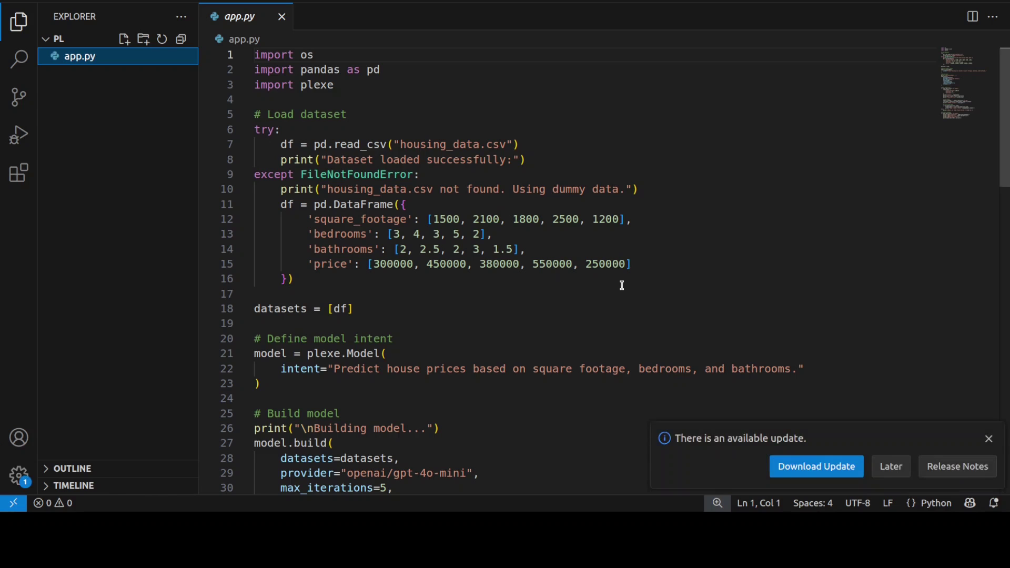
left_click(988, 439)
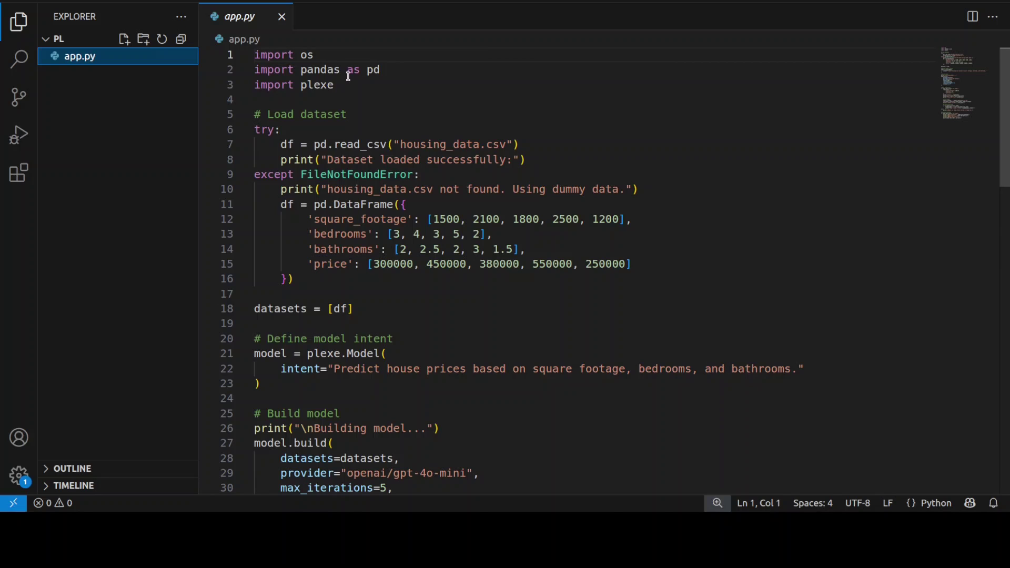
left_click(261, 131)
Highlight the try/except dataset-loading block and the CSV read on line 7
left_click_drag(266, 162, 325, 280)
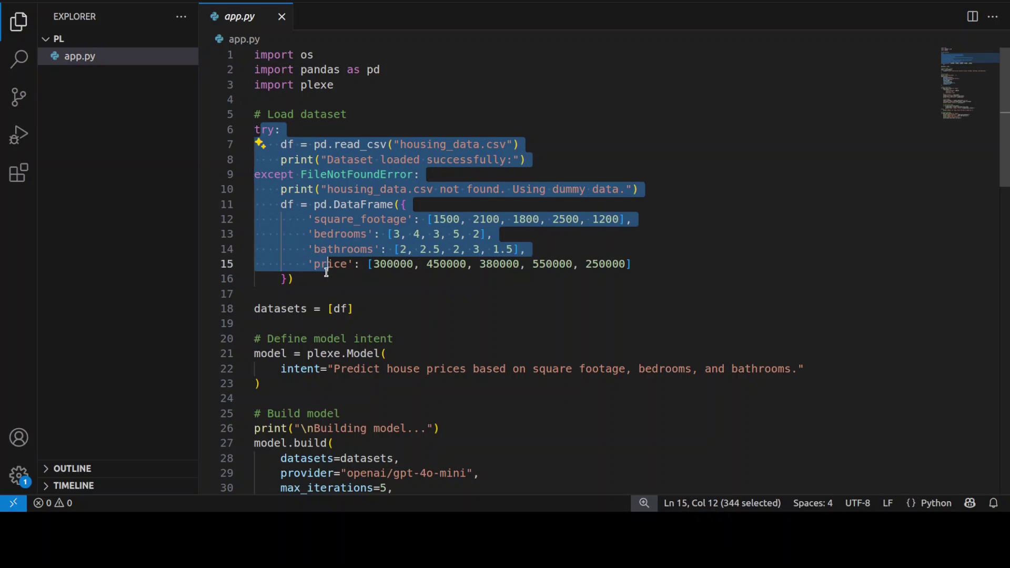
left_click(413, 175)
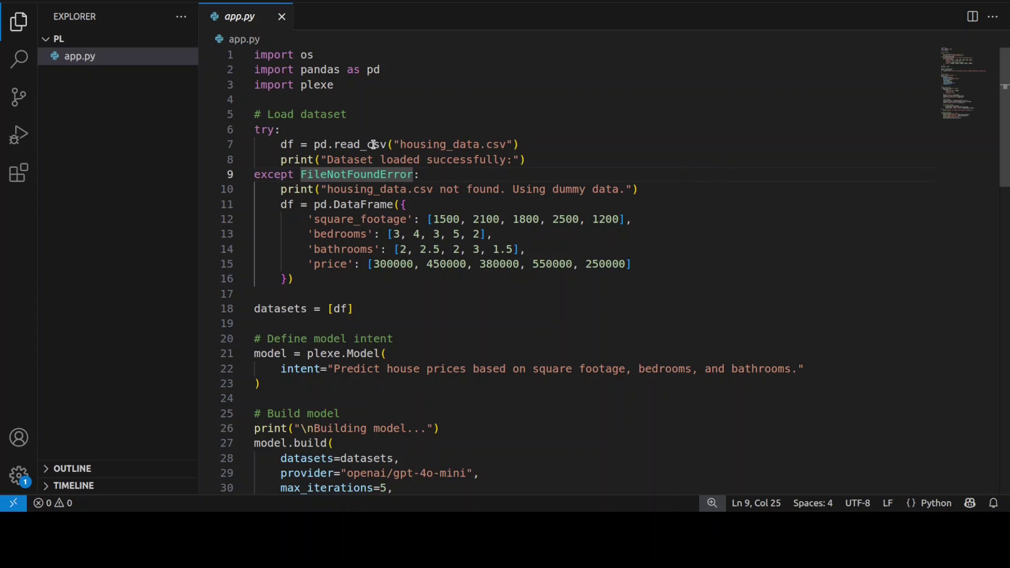
left_click_drag(353, 144, 460, 145)
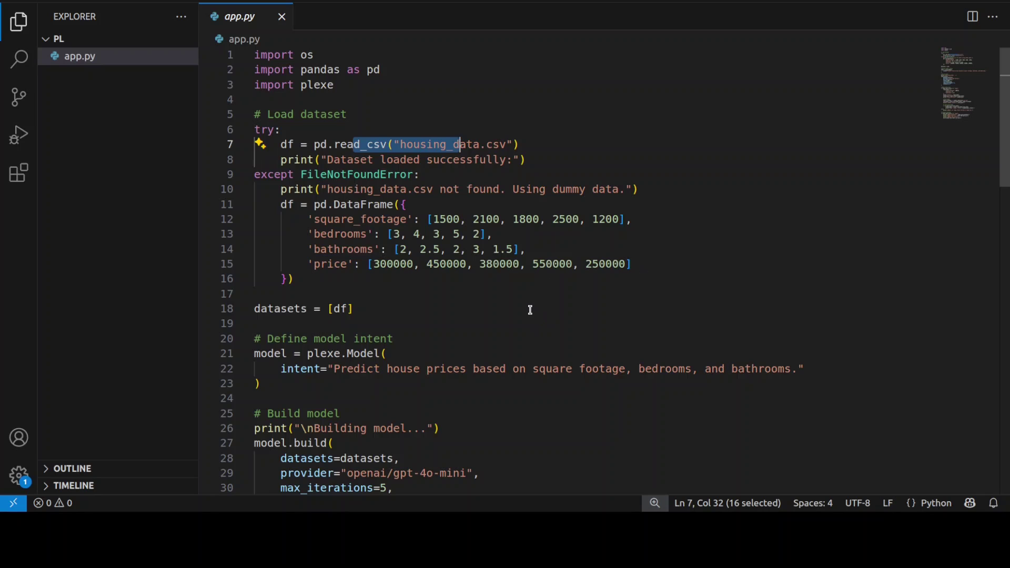
scroll(532, 306, "down", 1)
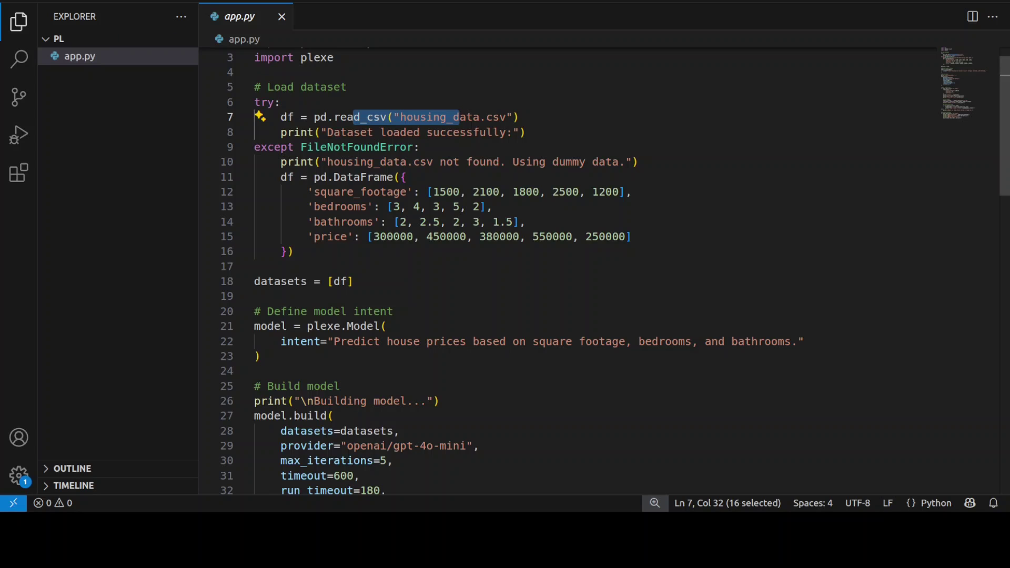
scroll(576, 273, "down", 1)
left_click_drag(261, 301, 255, 271)
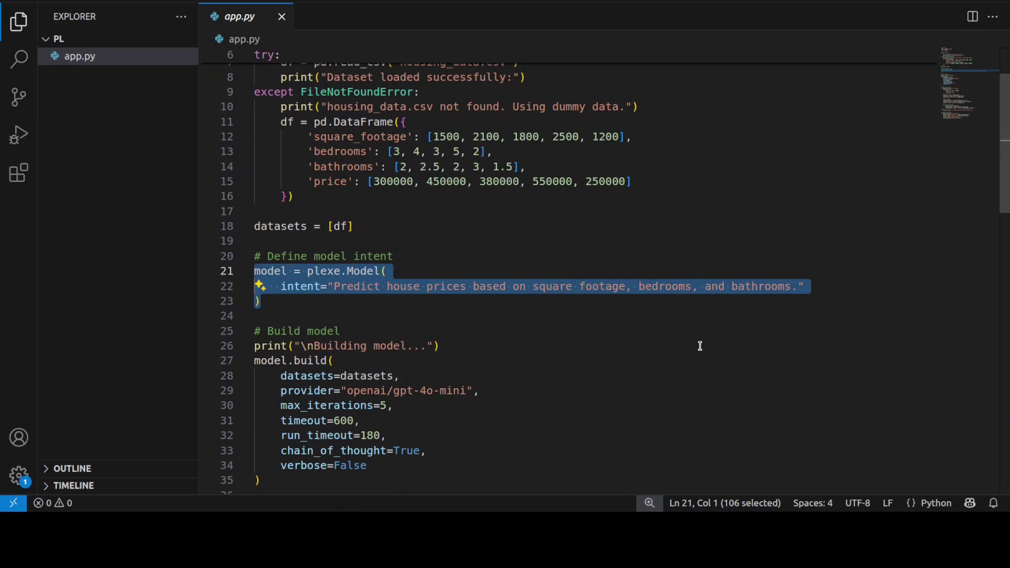
left_click(376, 316)
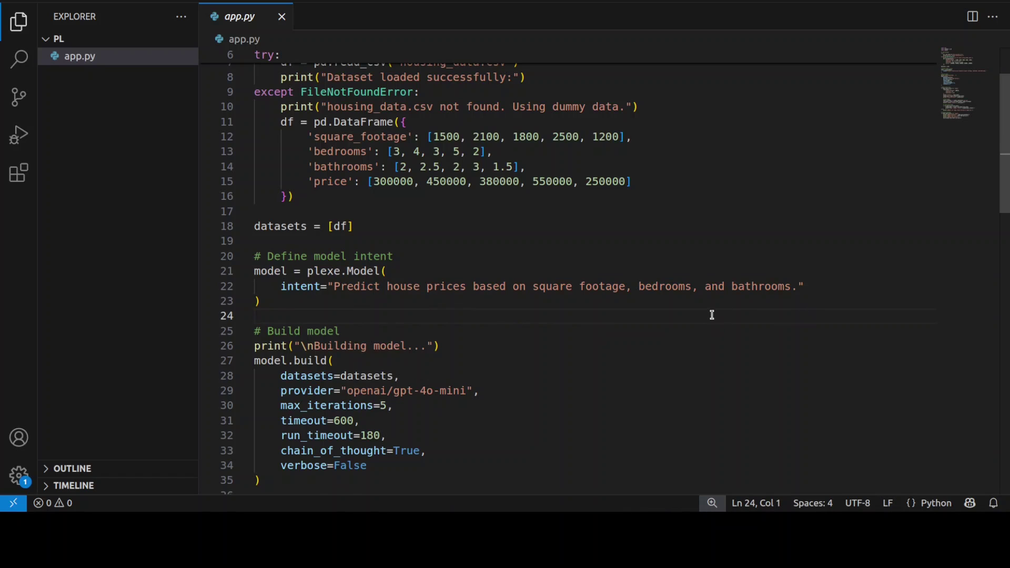
scroll(711, 316, "down", 1)
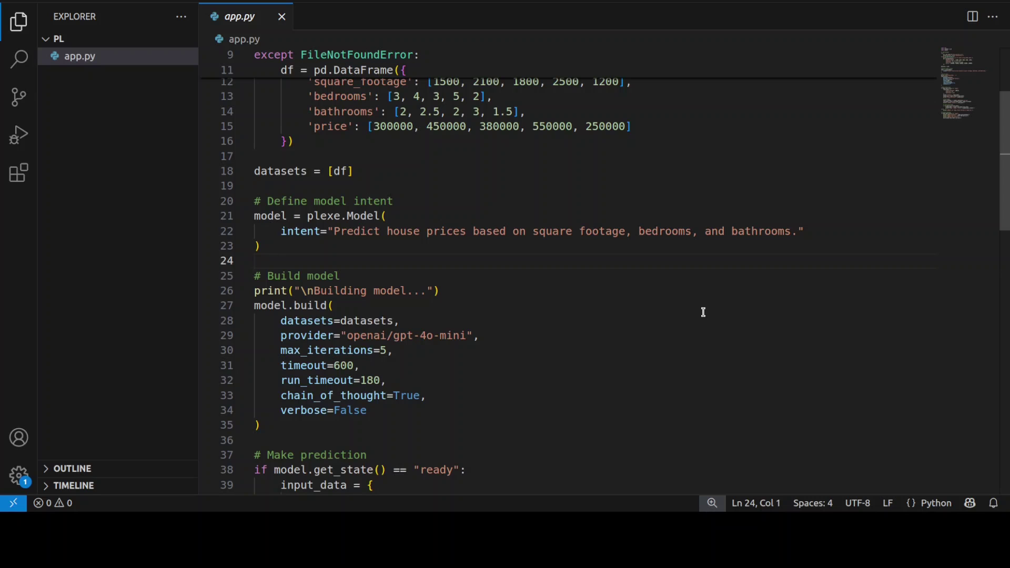
scroll(702, 312, "down", 2)
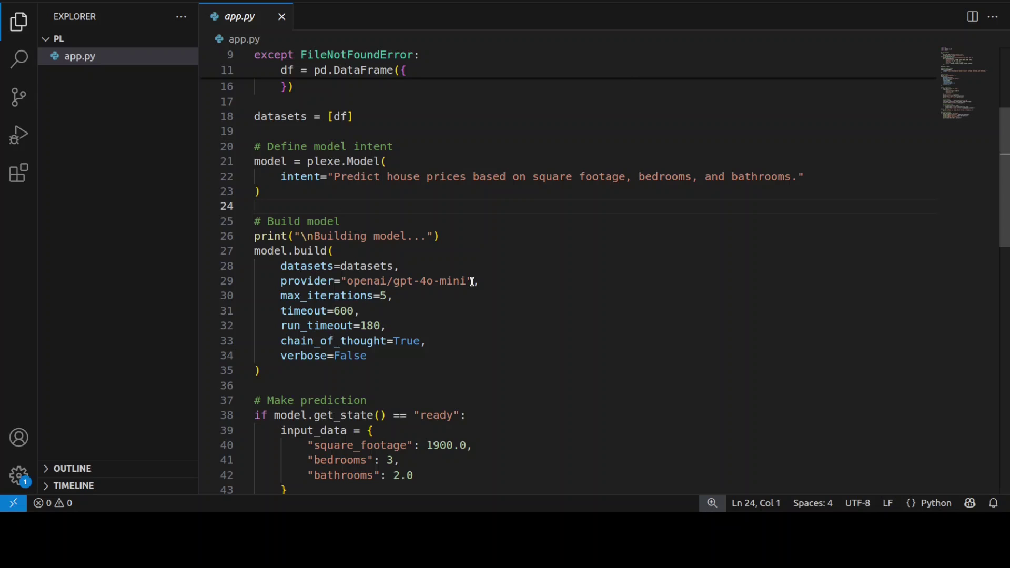
scroll(540, 296, "down", 1)
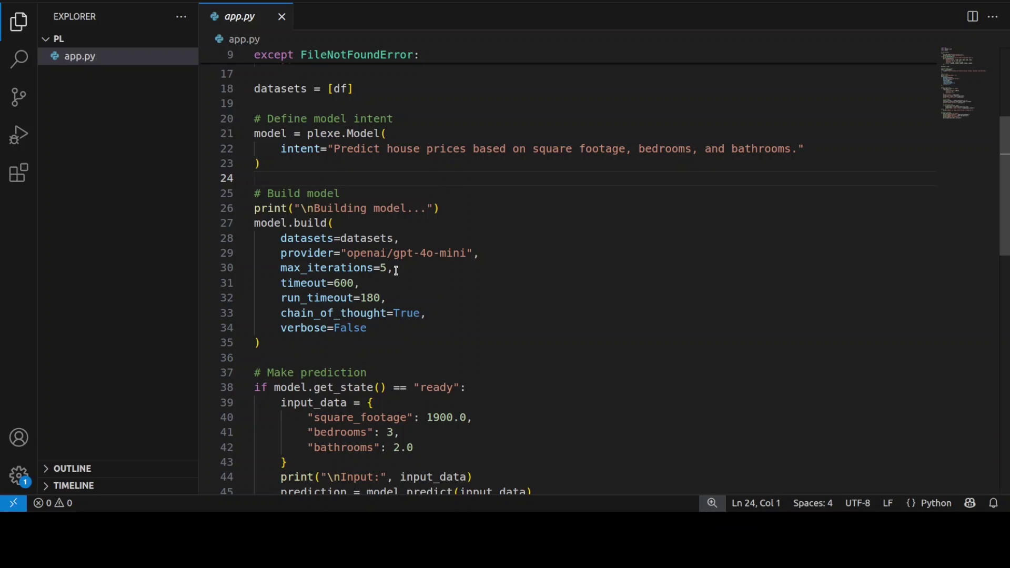
scroll(546, 281, "down", 1)
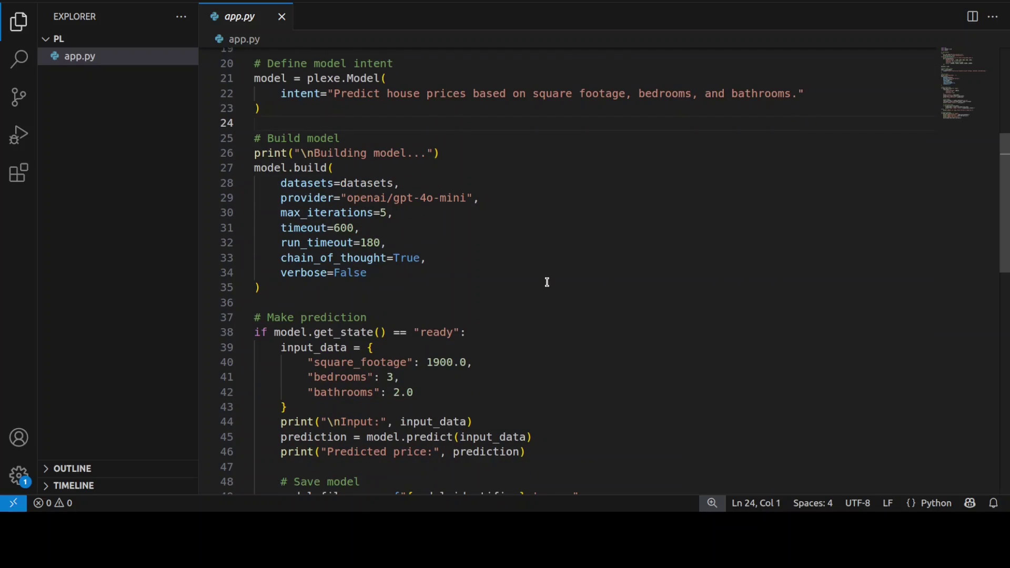
scroll(547, 282, "down", 1)
scroll(545, 283, "down", 1)
scroll(543, 284, "down", 1)
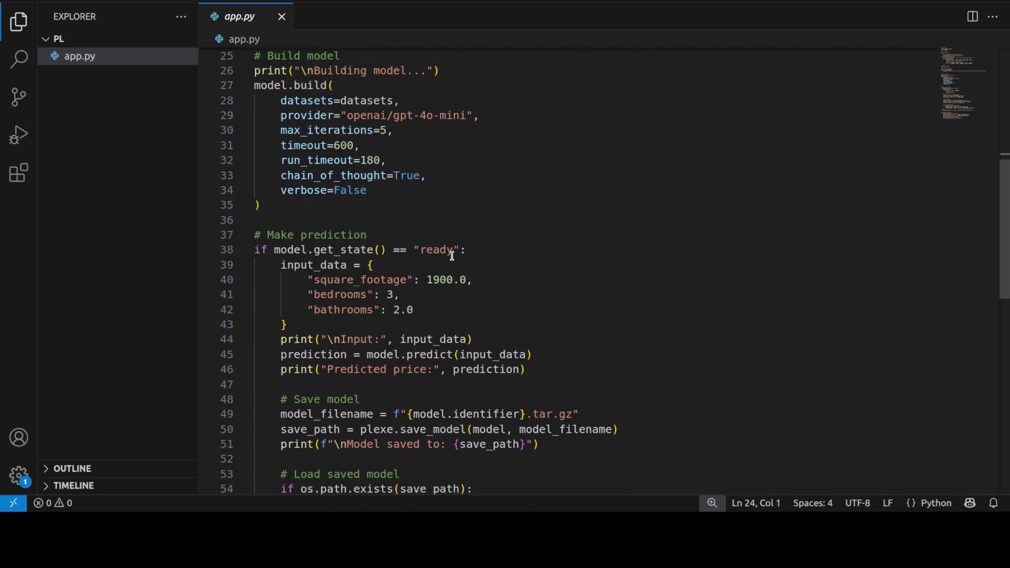
scroll(534, 250, "down", 1)
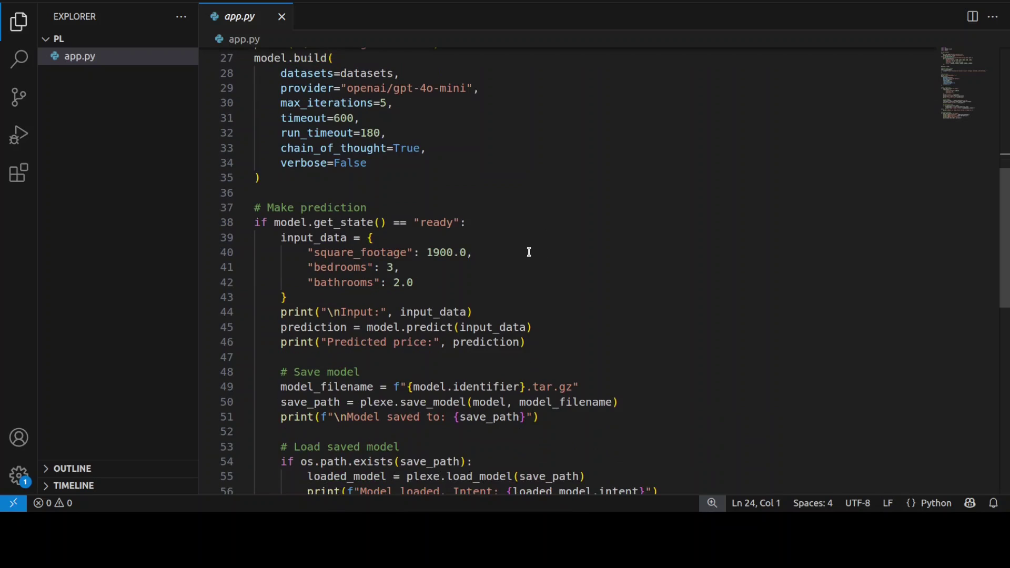
scroll(521, 297, "down", 1)
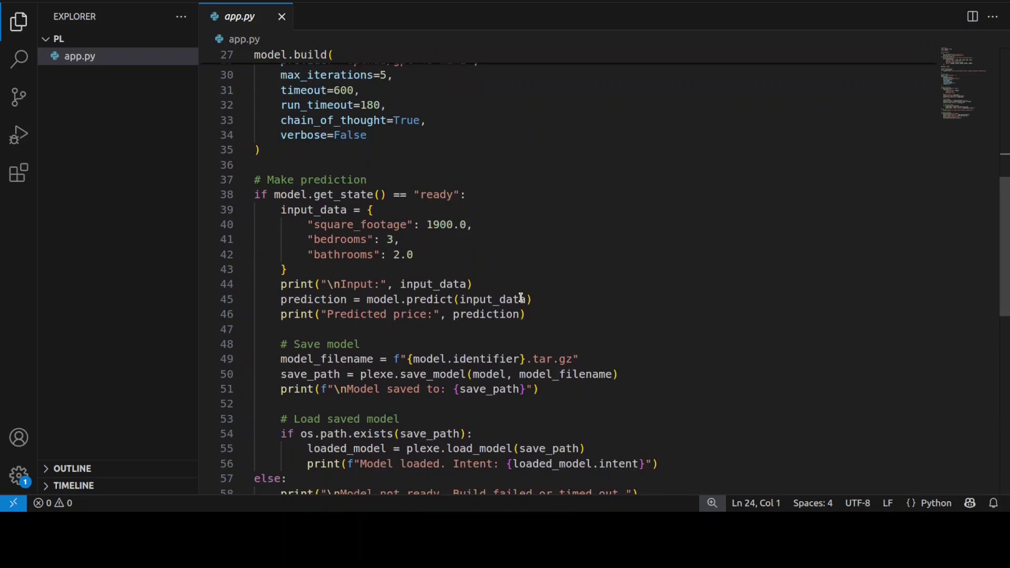
scroll(521, 297, "down", 1)
scroll(520, 297, "down", 1)
scroll(521, 297, "down", 1)
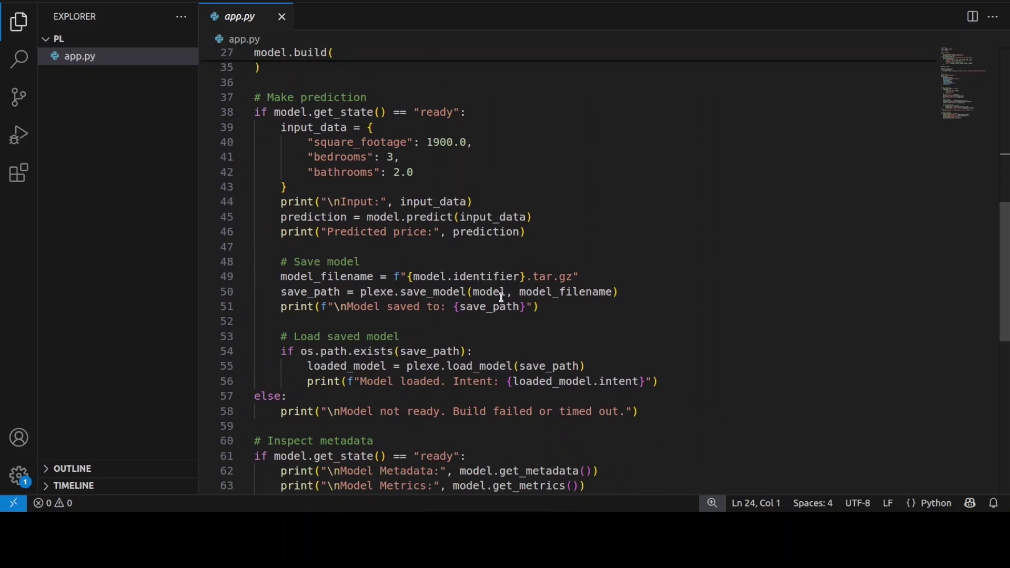
mouse_move(319, 351)
left_mouse_down()
mouse_move(513, 382)
mouse_move(640, 381)
left_mouse_up()
scroll(489, 316, "down", 2)
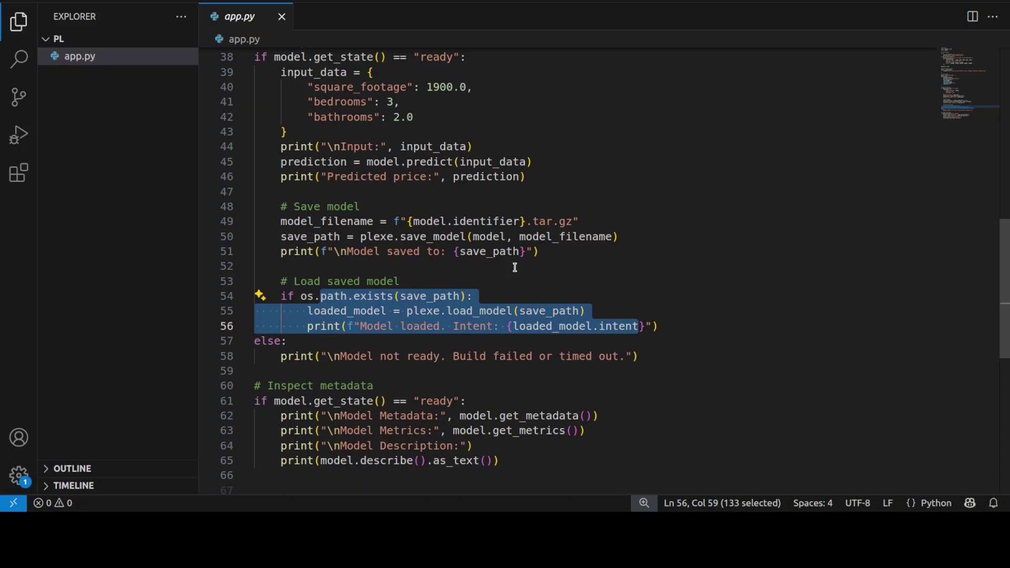
scroll(514, 269, "up", 5)
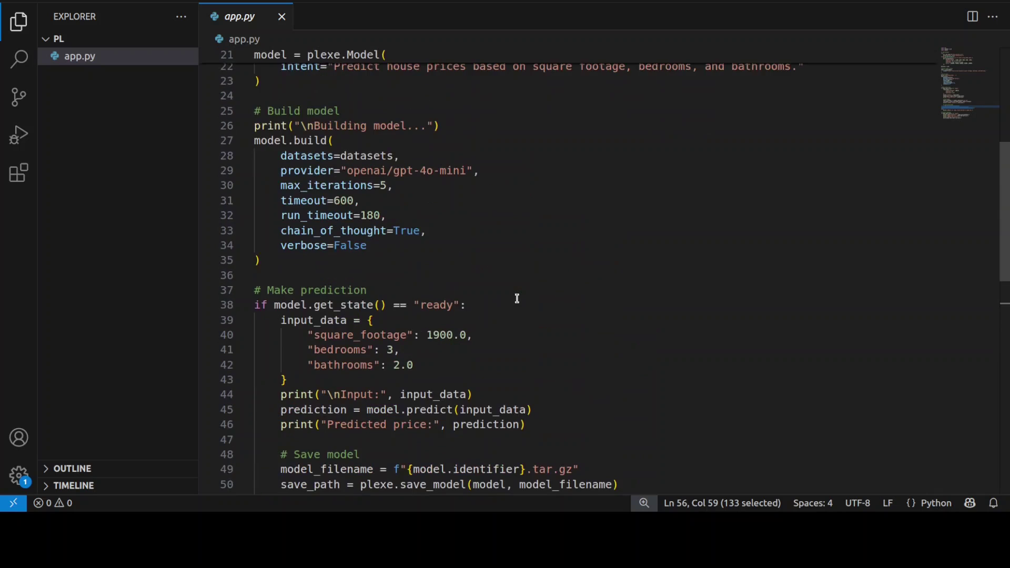
scroll(517, 298, "down", 2)
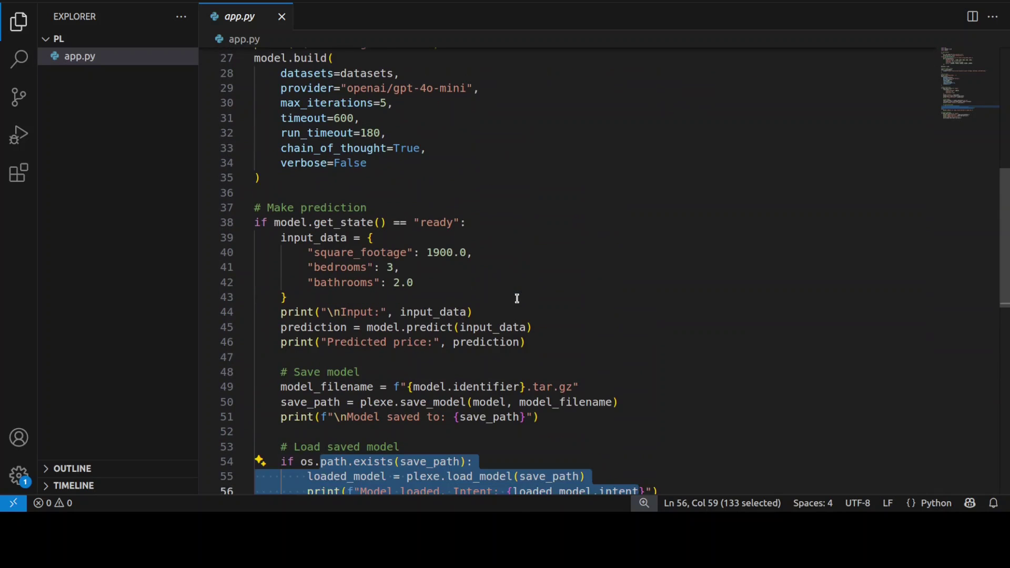
scroll(516, 298, "down", 2)
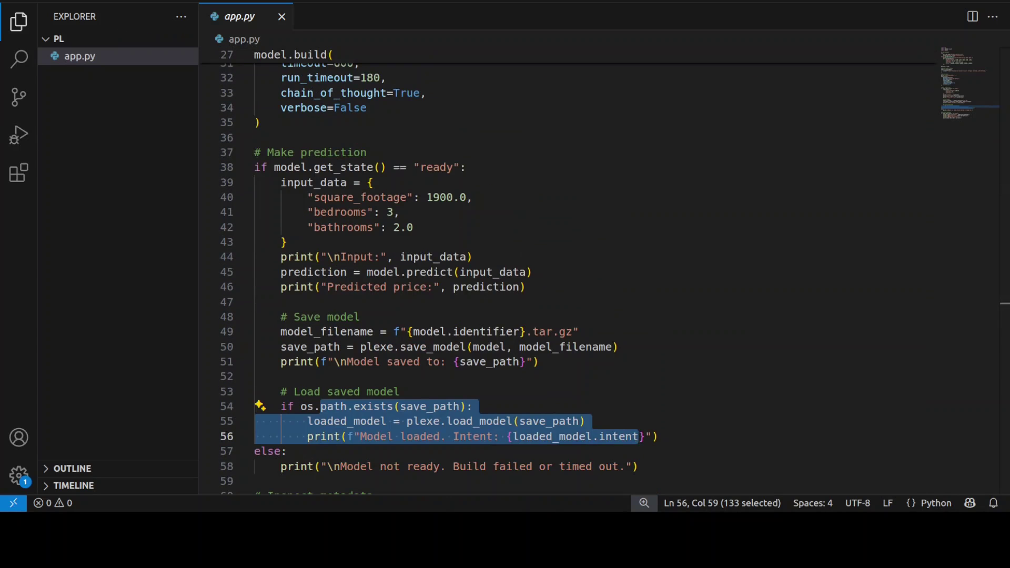
Run python app.py in the terminal to start the Plexe house-price build
left_click(19, 99)
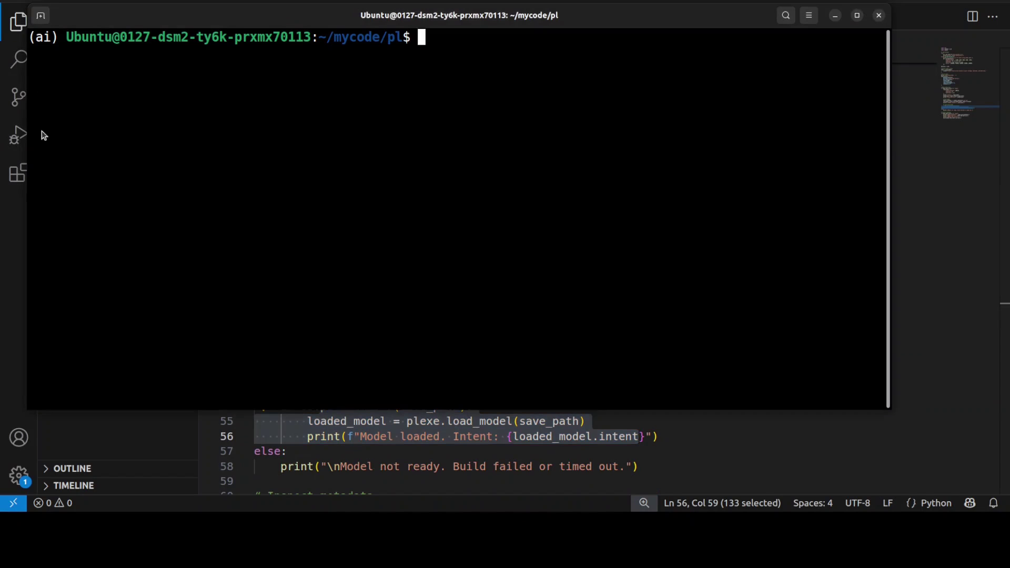
type("python app.py")
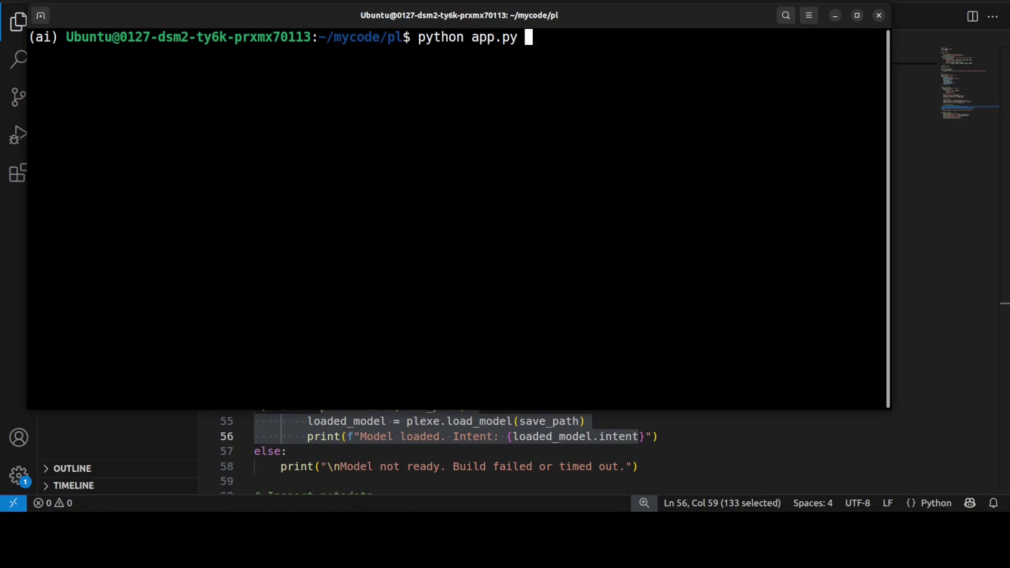
key("Return")
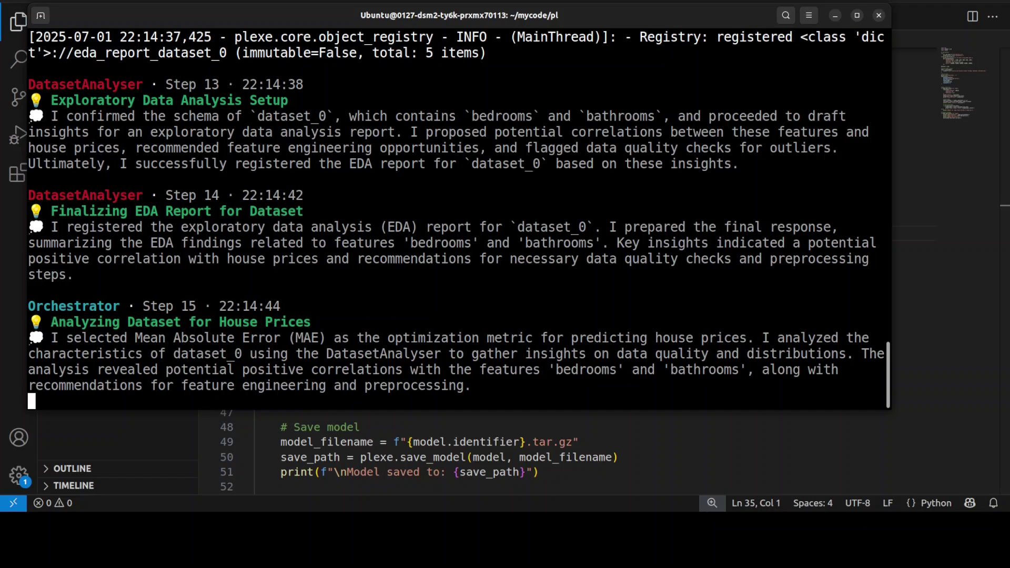
Select the dummy housing data on lines 12–15, then return to the build log
left_click(423, 427)
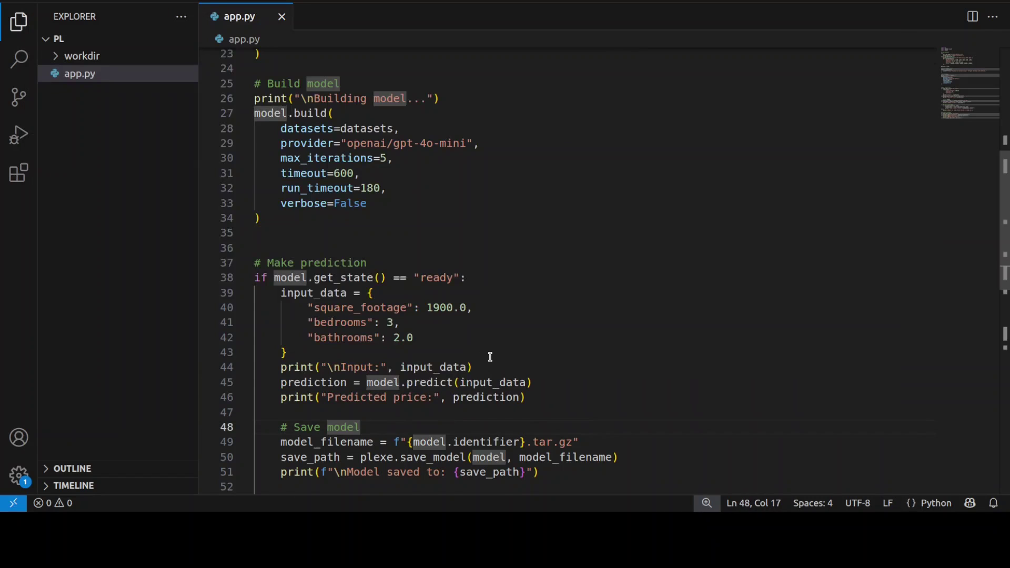
scroll(490, 358, "up", 6)
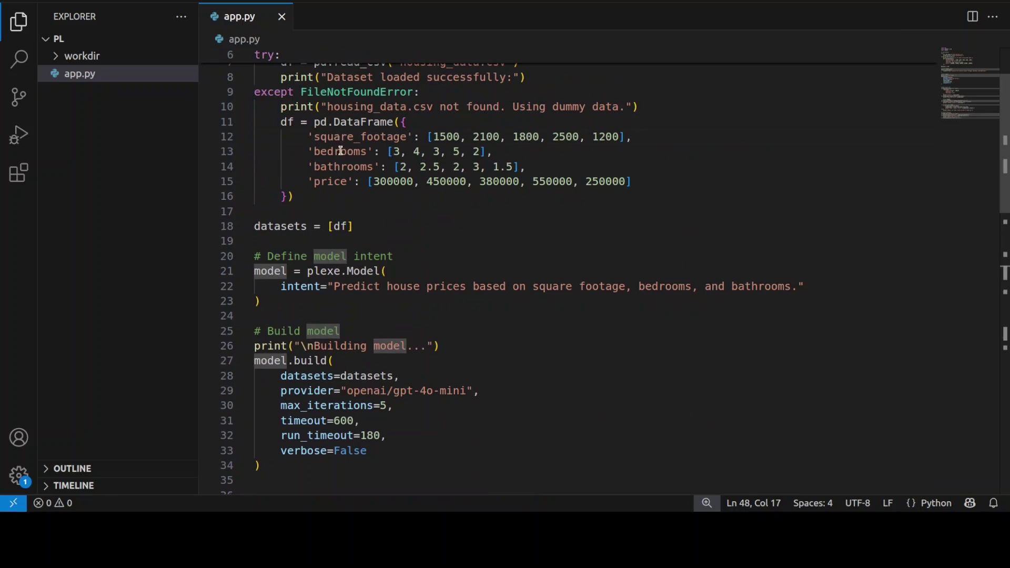
mouse_move(341, 136)
left_mouse_down()
mouse_move(348, 182)
mouse_move(622, 182)
left_mouse_up()
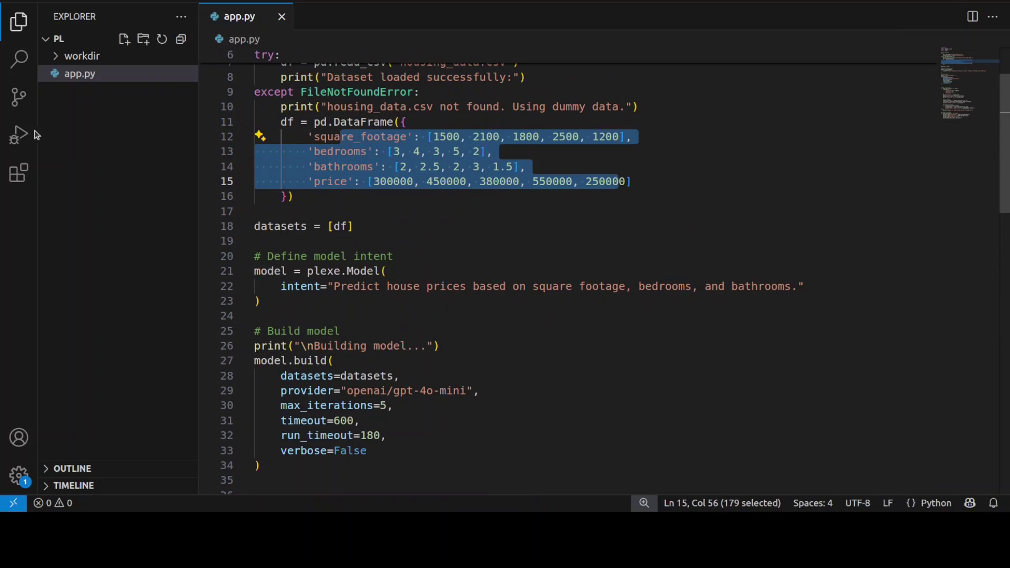
key("alt+Tab")
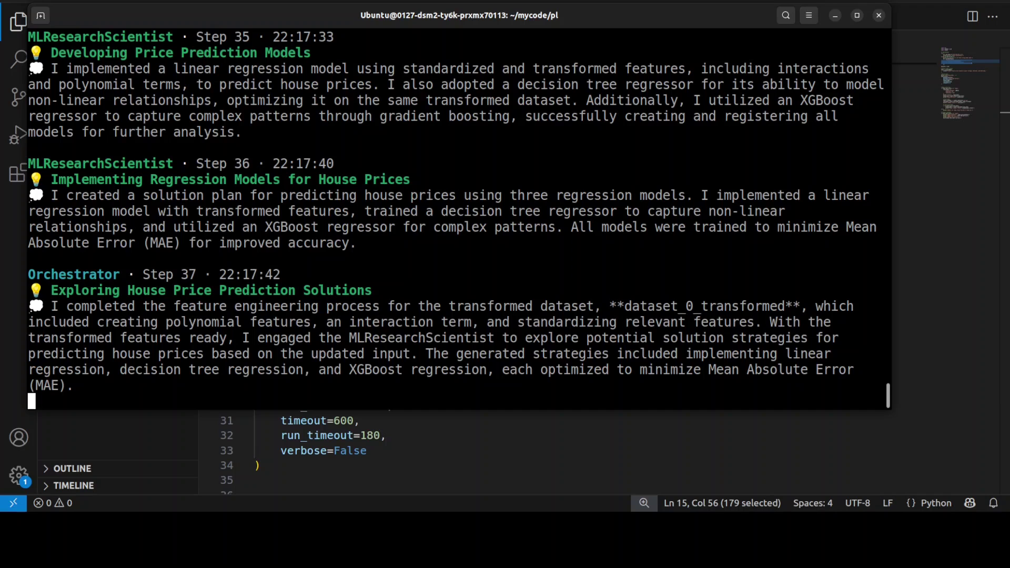
Select part of the agent's step description in the build log
left_click_drag(105, 69, 400, 115)
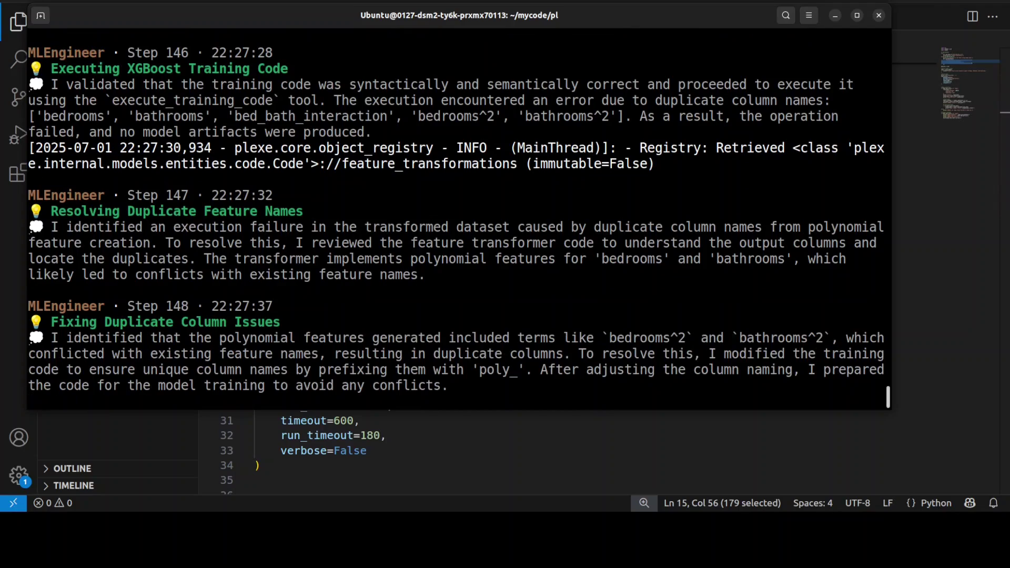
mouse_move(887, 399)
left_mouse_down()
mouse_move(881, 49)
mouse_move(887, 443)
left_mouse_up()
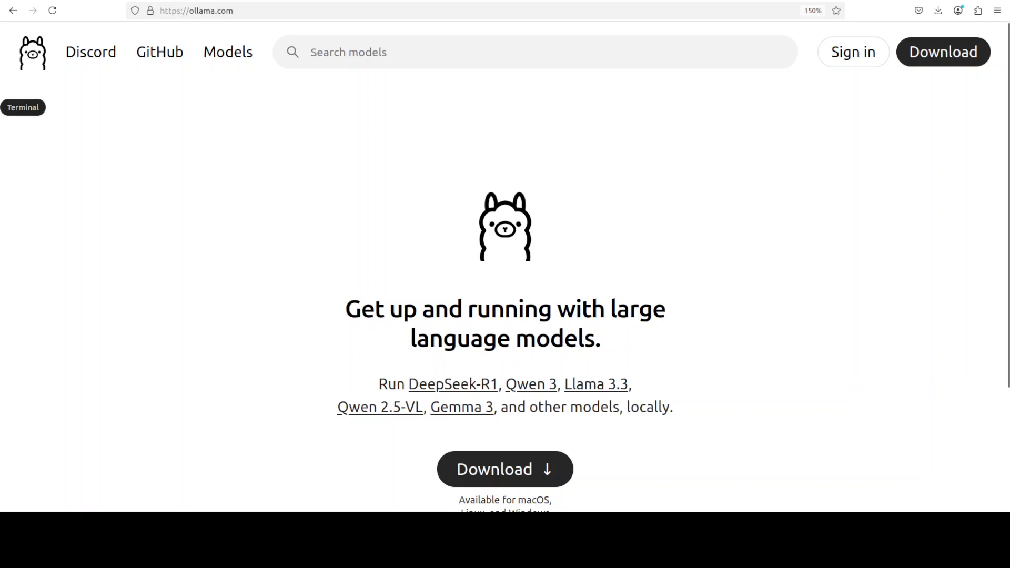
Run ollama list to show installed models, then clear the terminal
left_click(4, 107)
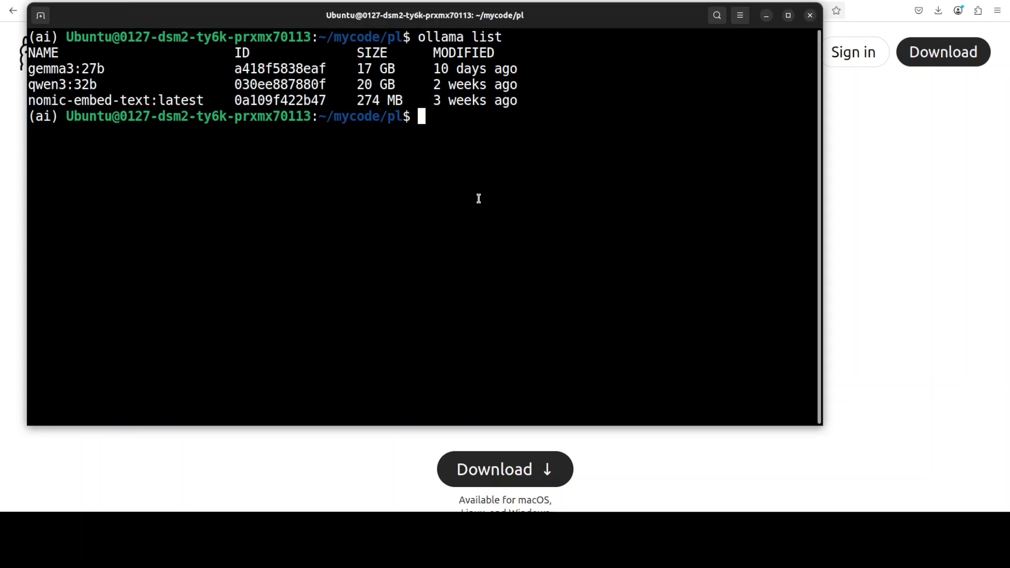
type("ollama pull")
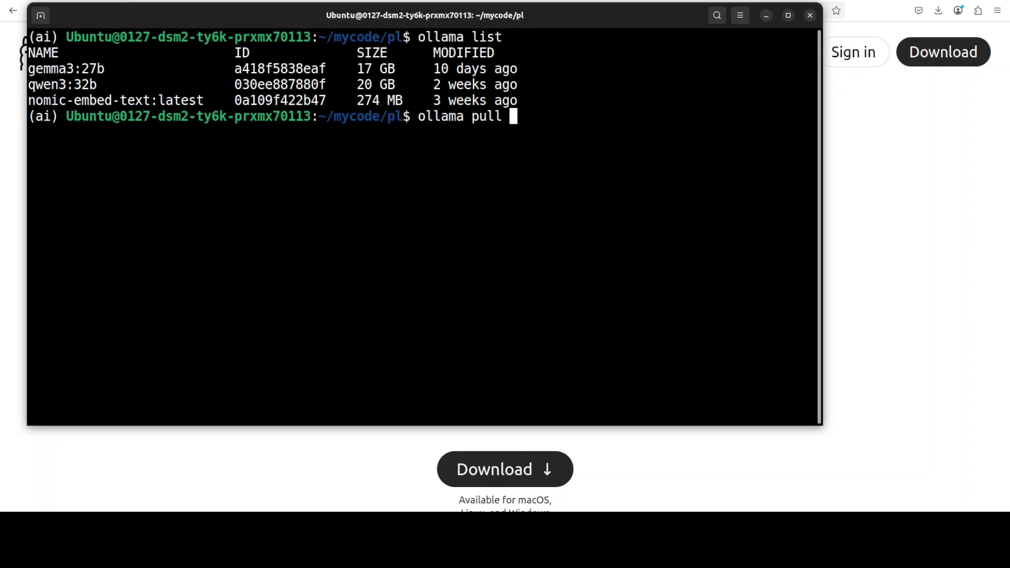
key("BackSpace")
key("BackSpace")
key("BackSpace")
key("BackSpace")
key("BackSpace")
key("BackSpace")
key("BackSpace")
type("clear")
key("Return")
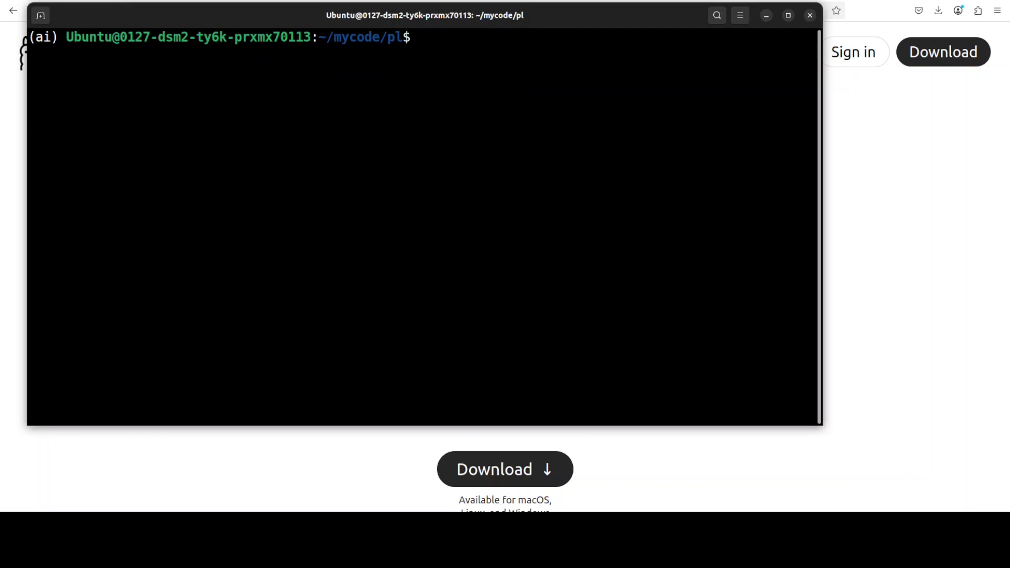
right_click(328, 128)
Paste the two export LITELLM environment lines into the terminal
left_click(355, 163)
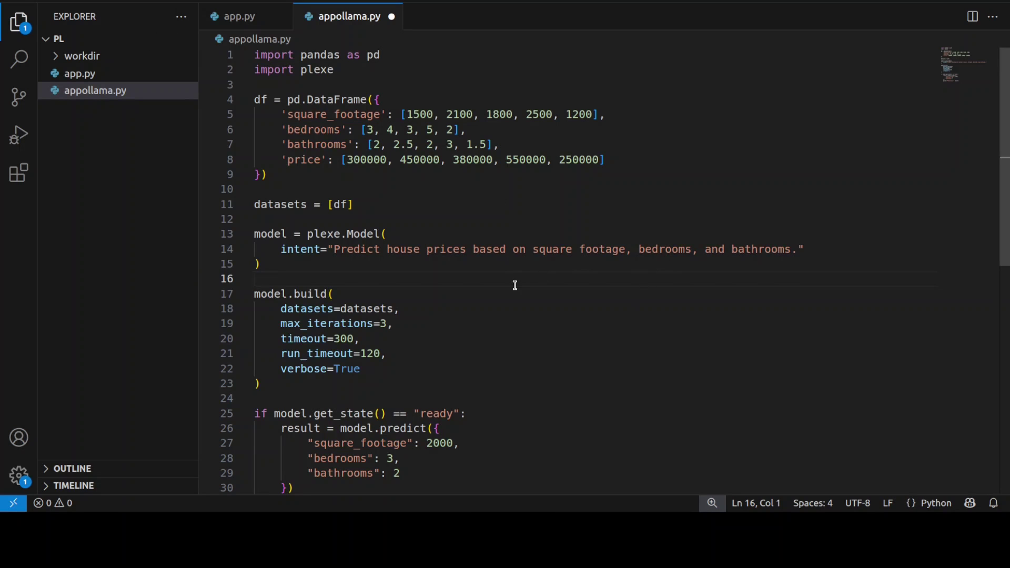
scroll(513, 285, "down", 2)
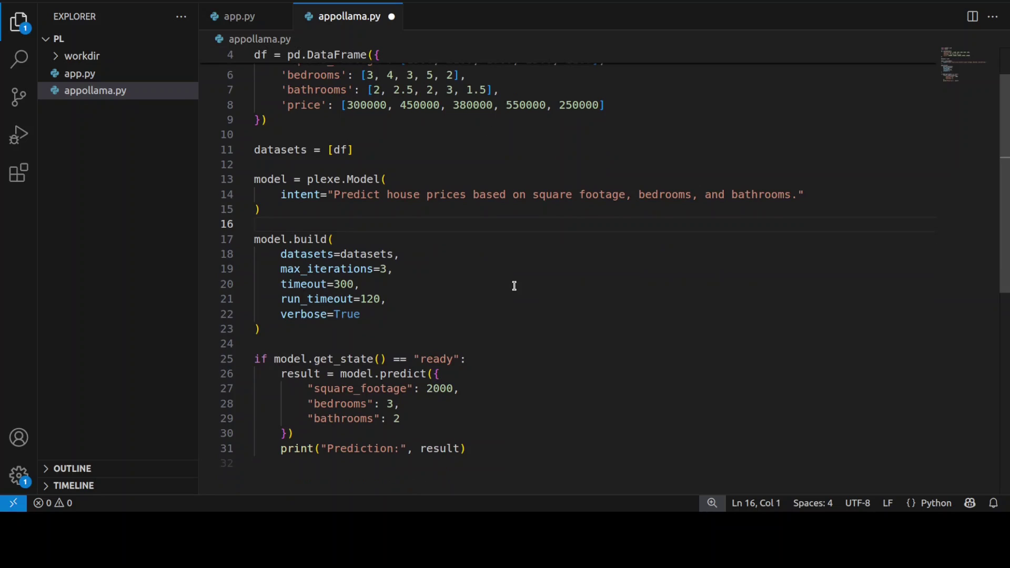